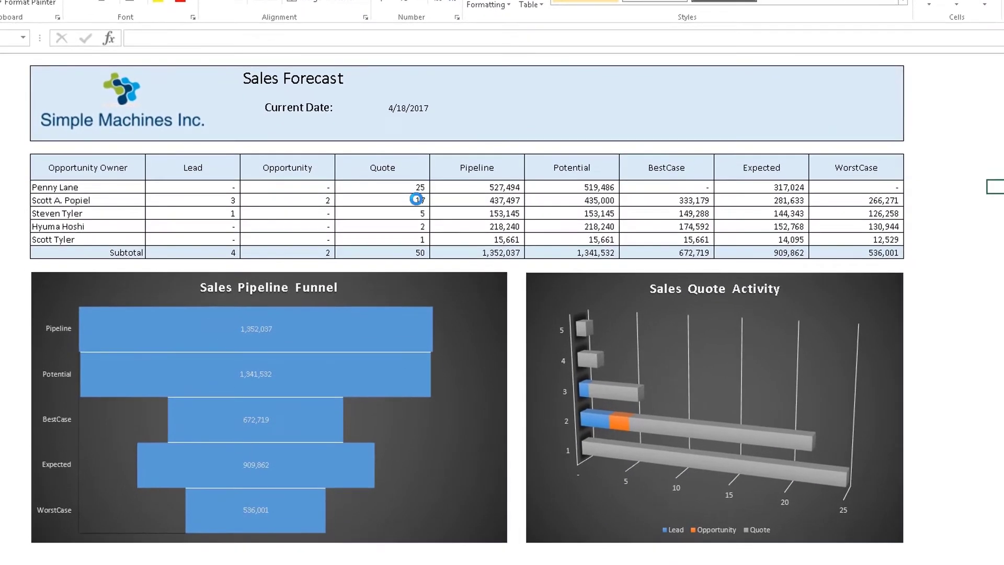
Drill the salesperson's quote count into a new pivot table with BizInsight Drilldown.
{"action": "right_click", "coordinate": [421, 215]}
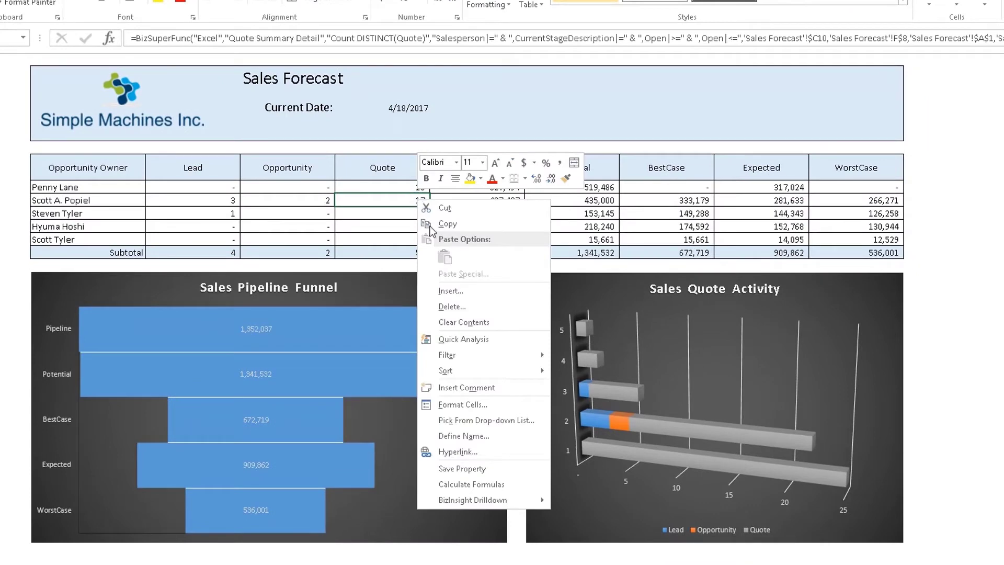
{"action": "mouse_move", "coordinate": [465, 501]}
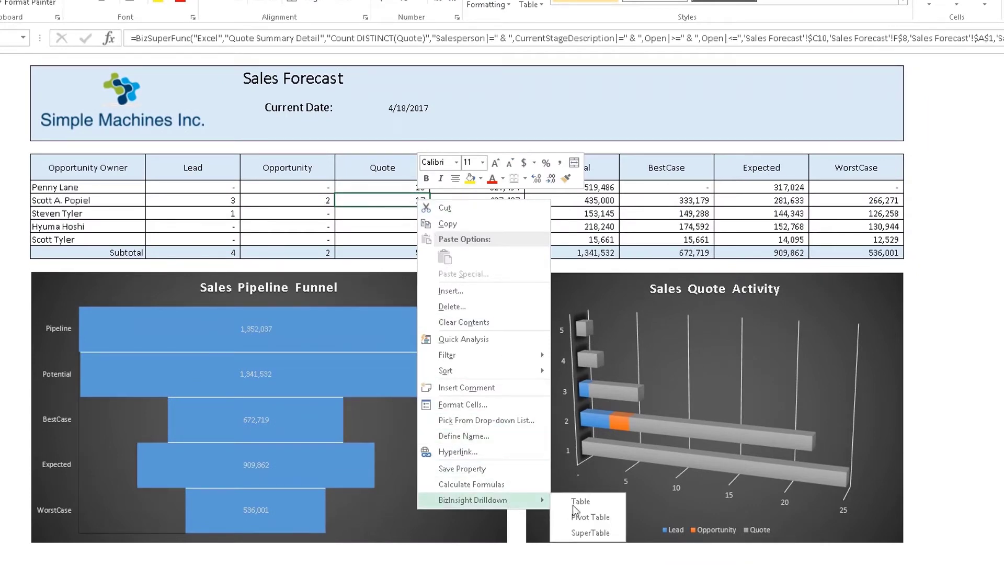
{"action": "left_click", "coordinate": [600, 518]}
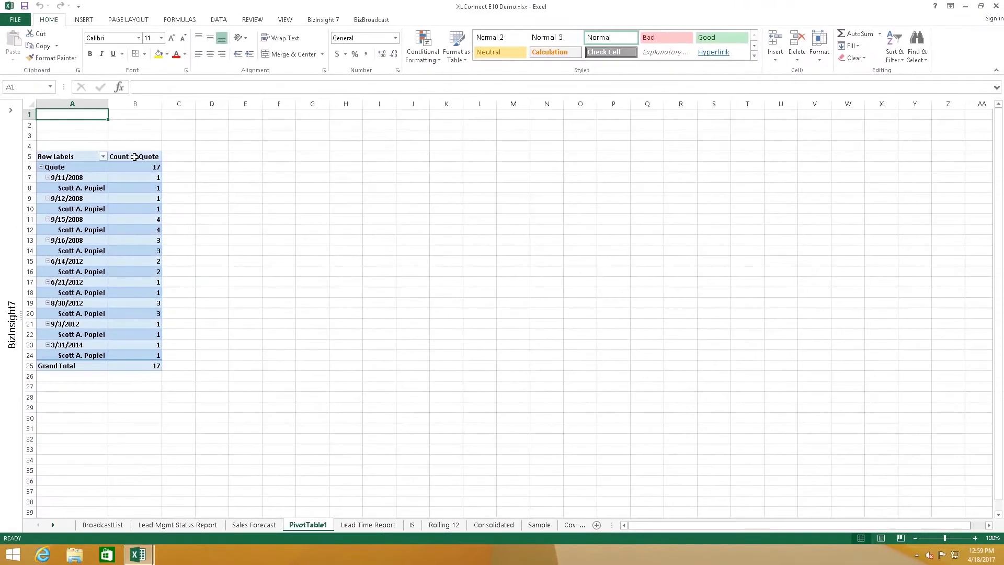
Break the pivot's 17 quotes down by ReasonDescription in the Rows area.
{"action": "left_click", "coordinate": [128, 127]}
{"action": "left_click_drag", "start_coordinate": [993, 174], "coordinate": [997, 253]}
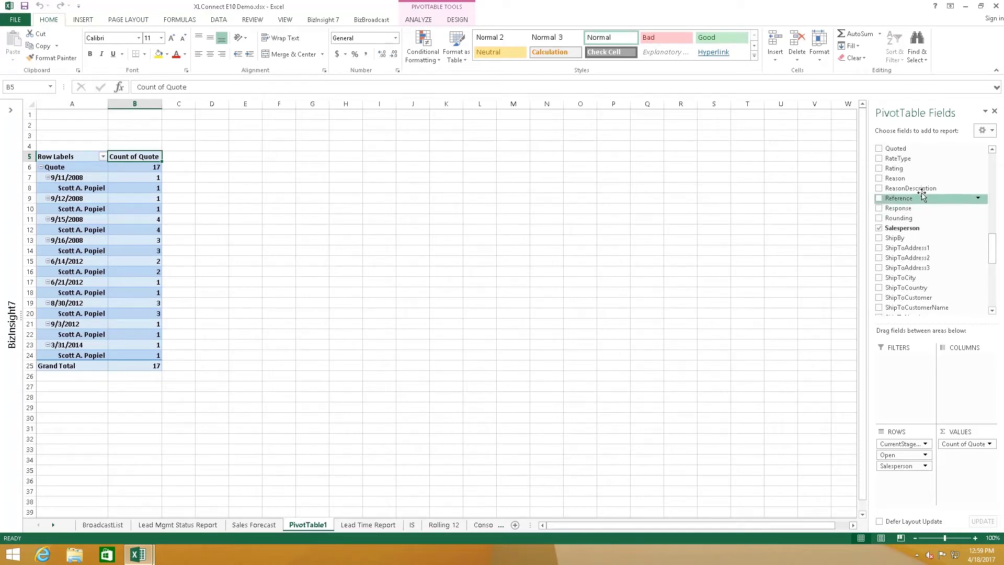
{"action": "left_click_drag", "start_coordinate": [922, 194], "coordinate": [867, 445]}
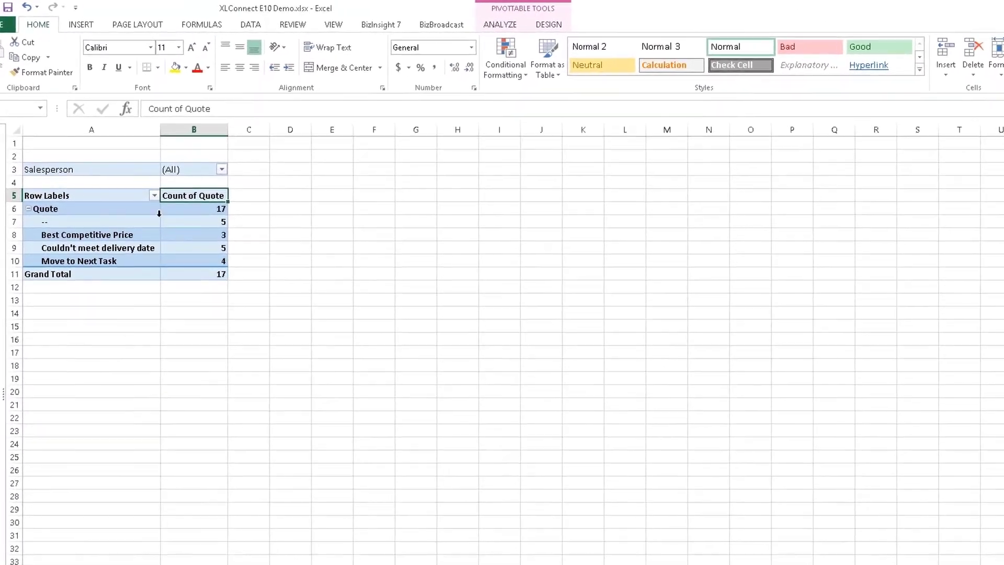
{"action": "mouse_move", "coordinate": [227, 264]}
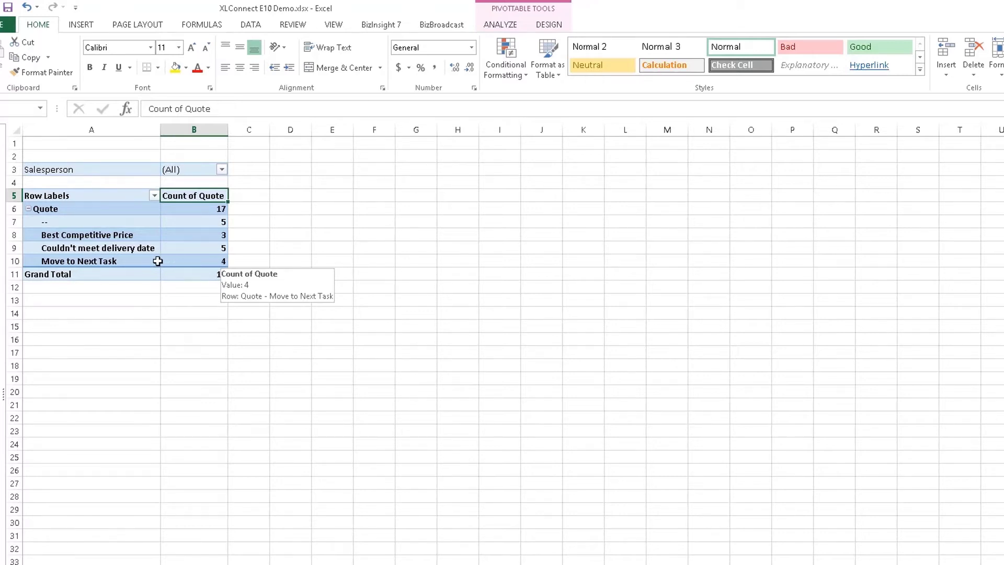
{"action": "mouse_move", "coordinate": [128, 262]}
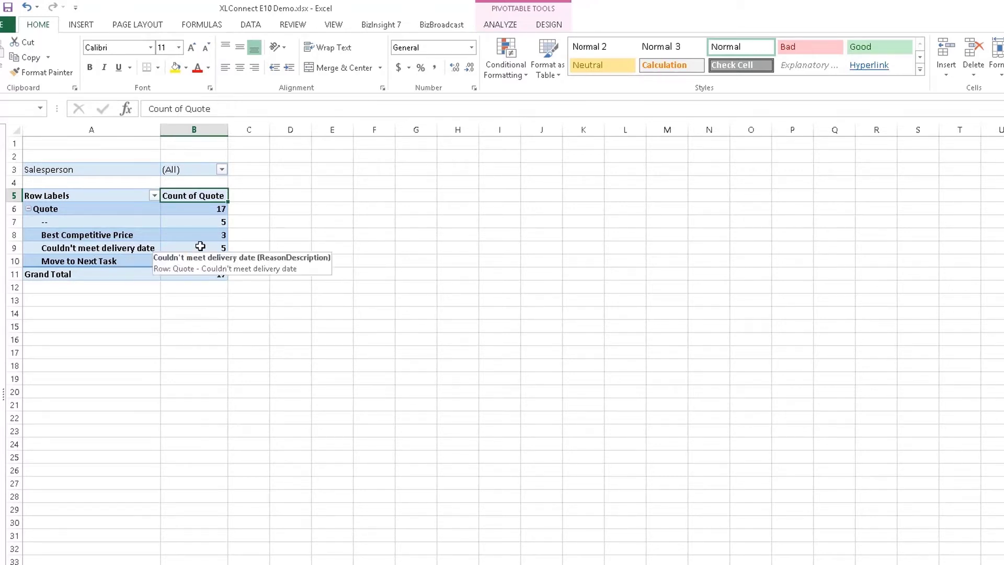
{"action": "mouse_move", "coordinate": [214, 248]}
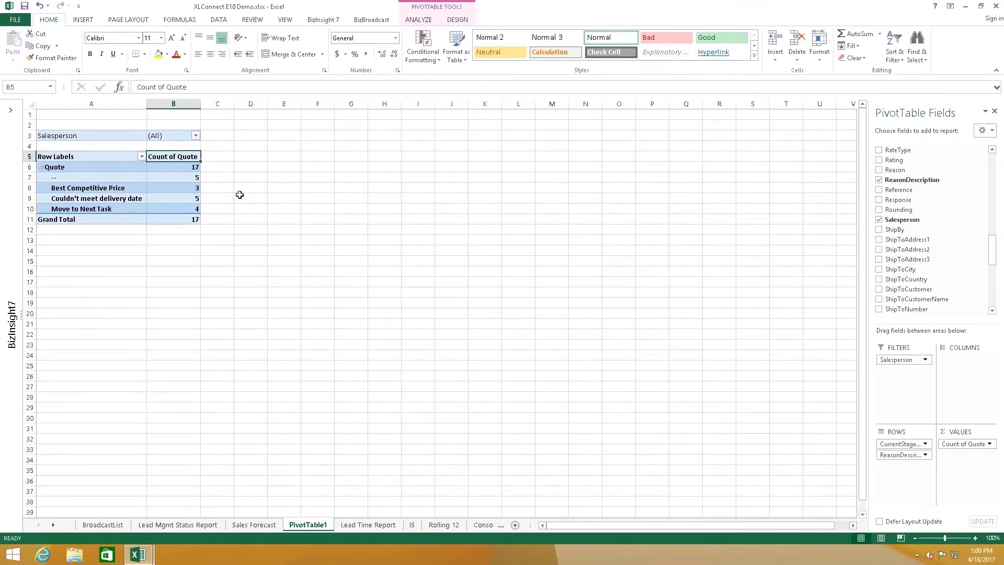
Drill into the 5 couldn't-meet-delivery-date quotes from B9 on Sheet2.
{"action": "double_click", "coordinate": [190, 196]}
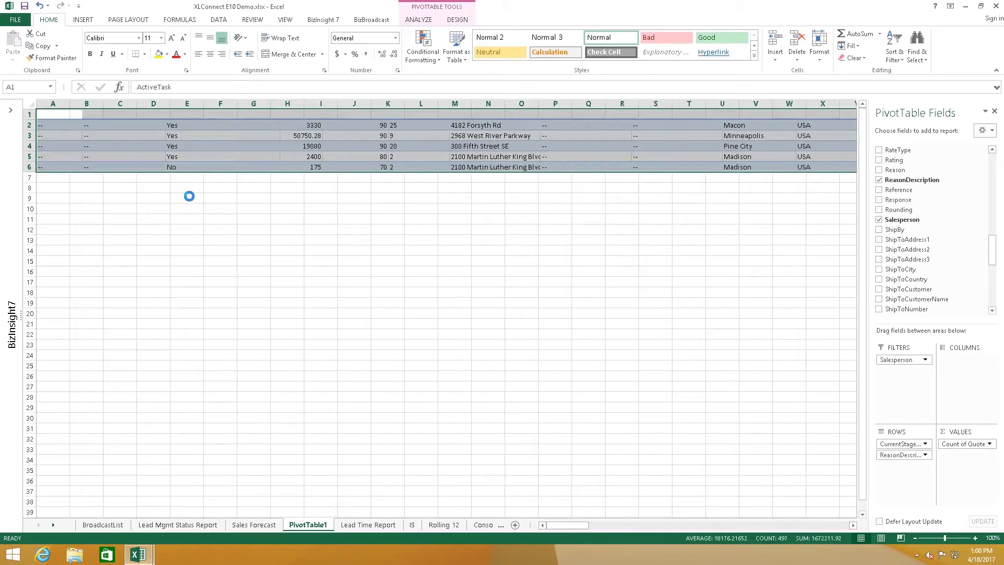
{"action": "left_click", "coordinate": [816, 218]}
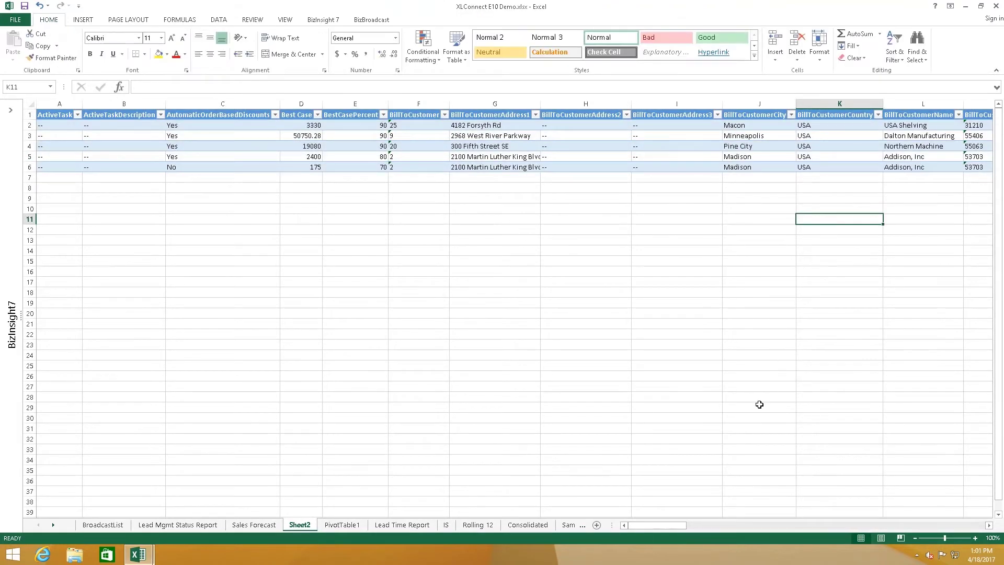
{"action": "left_click_drag", "start_coordinate": [679, 525], "coordinate": [814, 542]}
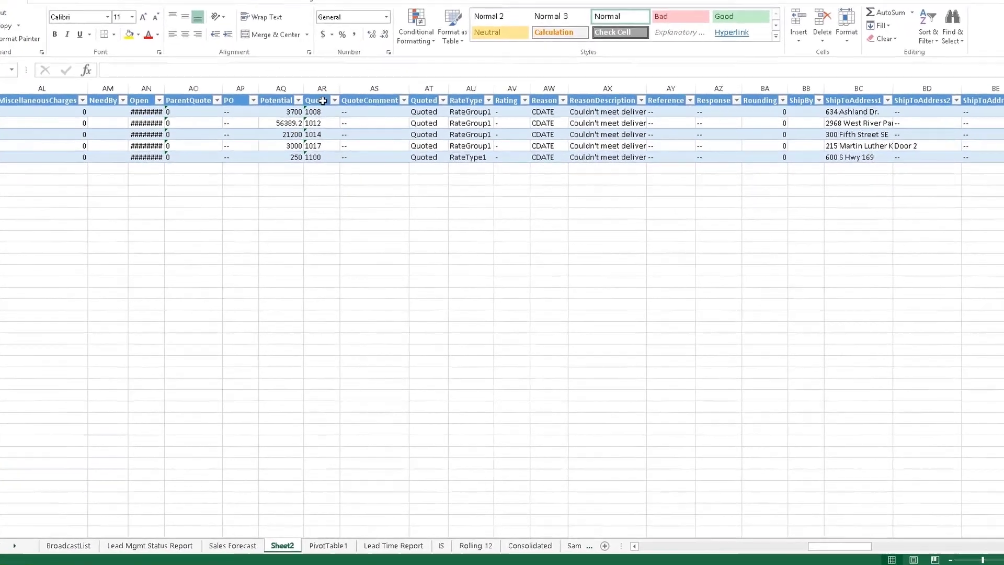
Copy the Quote column values and paste them below the detail table.
{"action": "left_click_drag", "start_coordinate": [328, 115], "coordinate": [320, 154]}
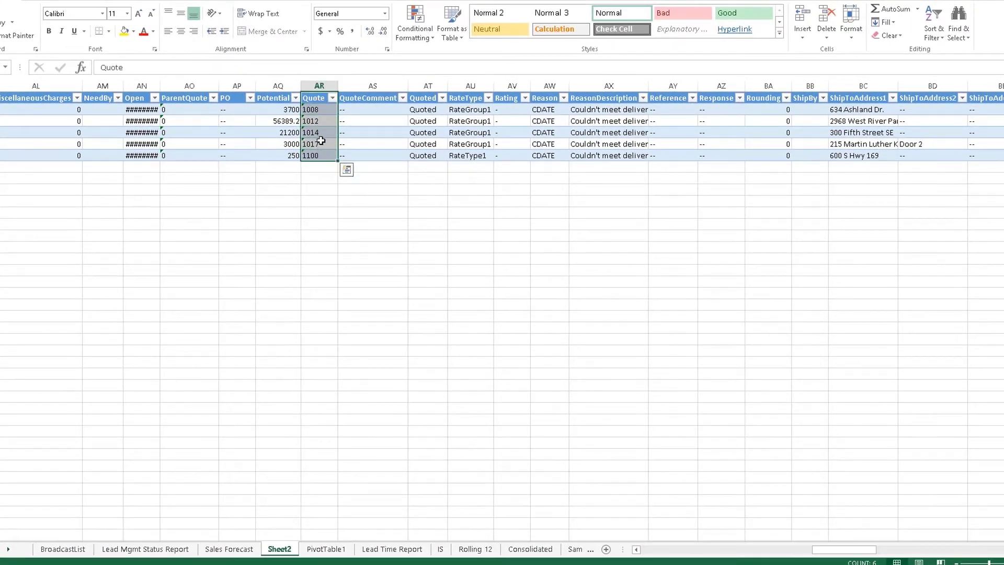
{"action": "right_click", "coordinate": [317, 132]}
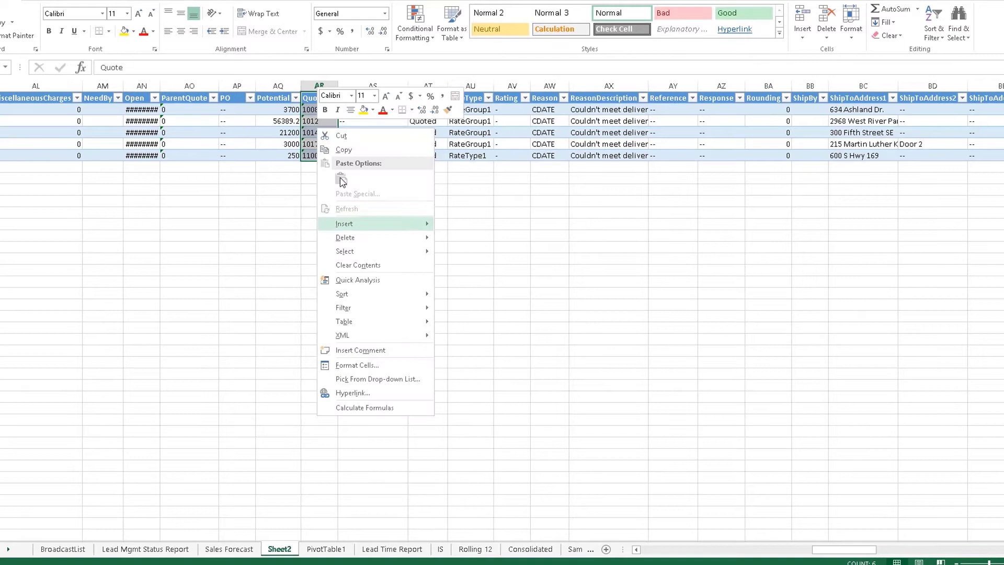
{"action": "left_click", "coordinate": [343, 150]}
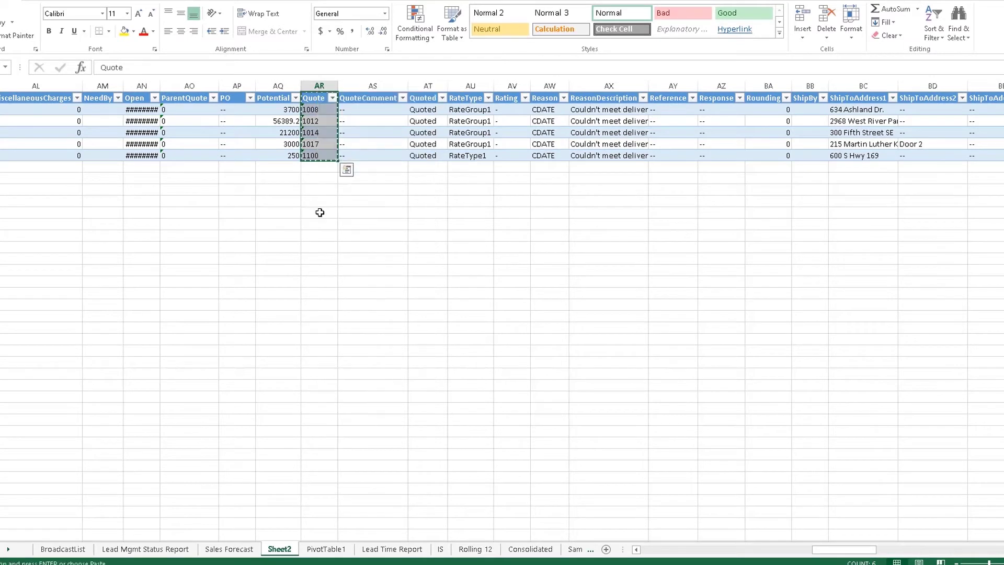
{"action": "right_click", "coordinate": [315, 289]}
{"action": "left_click", "coordinate": [338, 340]}
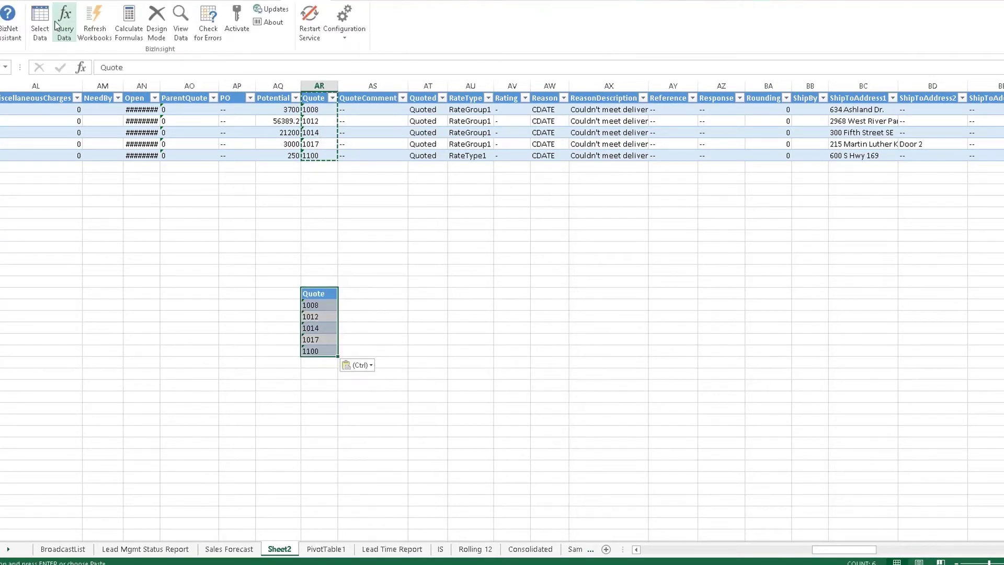
Query Epicor ERP's Quote Opportunity - Detail data set, filtering Quote by cell AR19.
{"action": "left_click", "coordinate": [64, 21]}
{"action": "left_click", "coordinate": [705, 141]}
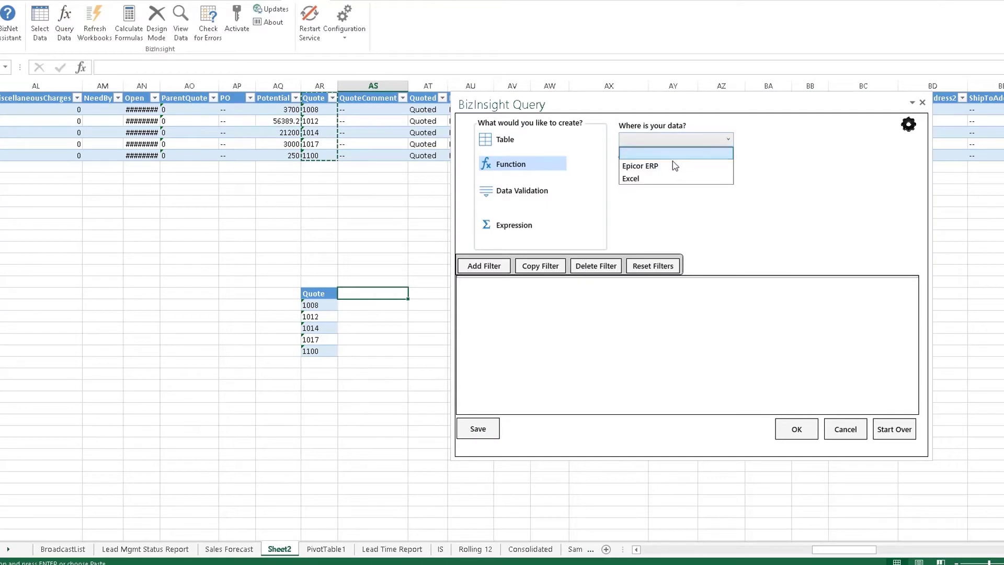
{"action": "left_click", "coordinate": [675, 166]}
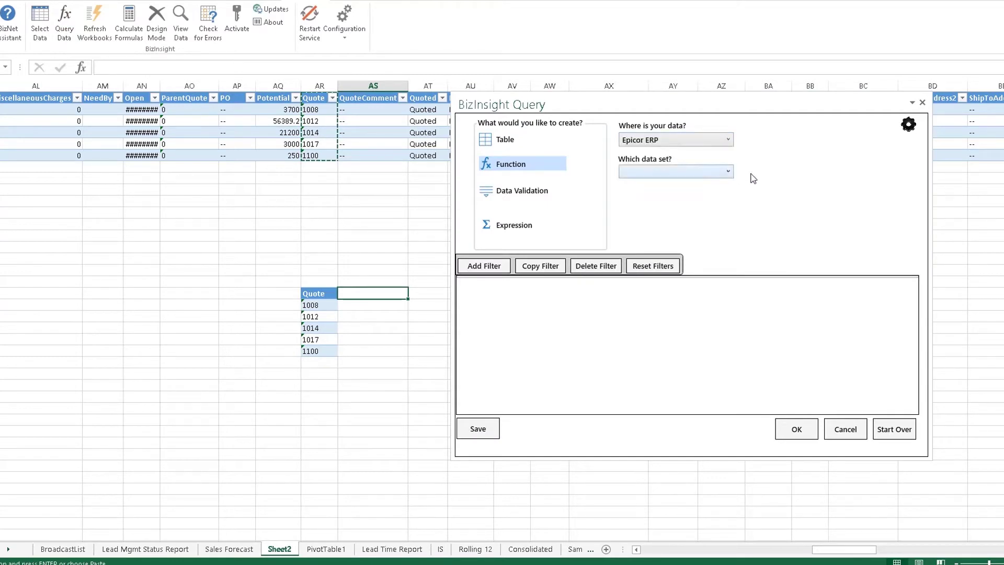
{"action": "left_click", "coordinate": [696, 171]}
{"action": "left_click_drag", "start_coordinate": [809, 189], "coordinate": [801, 333]}
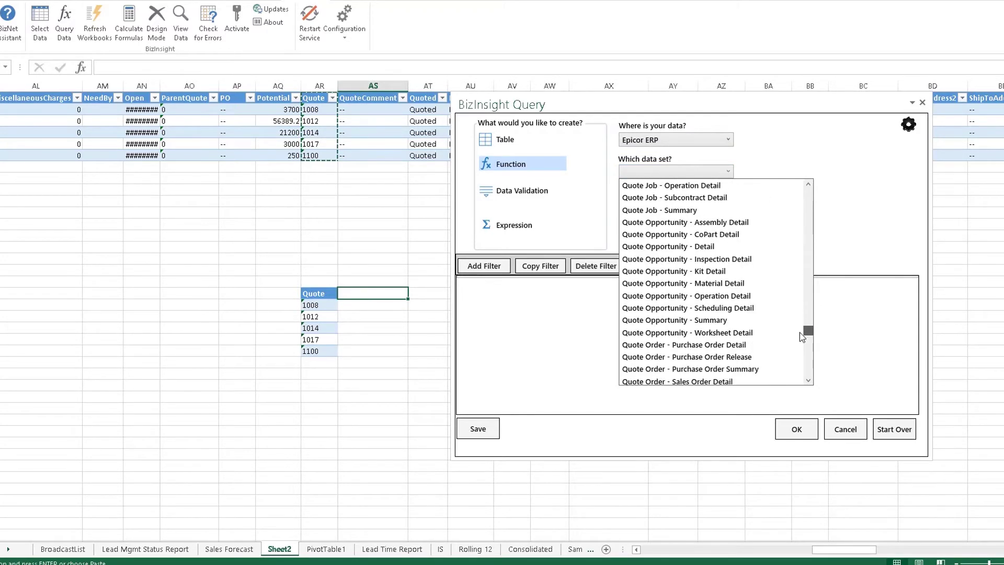
{"action": "left_click", "coordinate": [699, 248]}
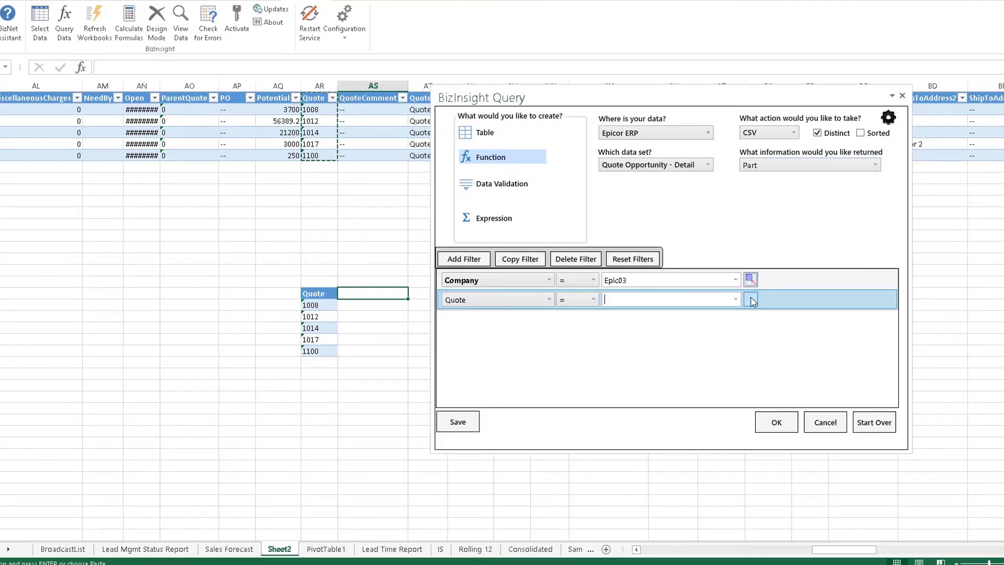
{"action": "left_click", "coordinate": [753, 302]}
{"action": "left_click", "coordinate": [320, 305]}
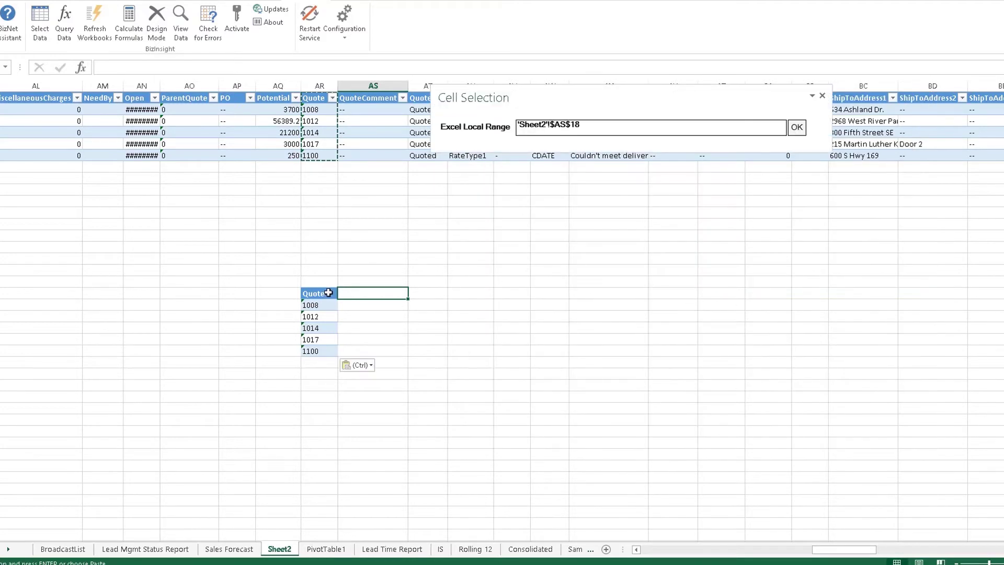
{"action": "key", "text": "Return"}
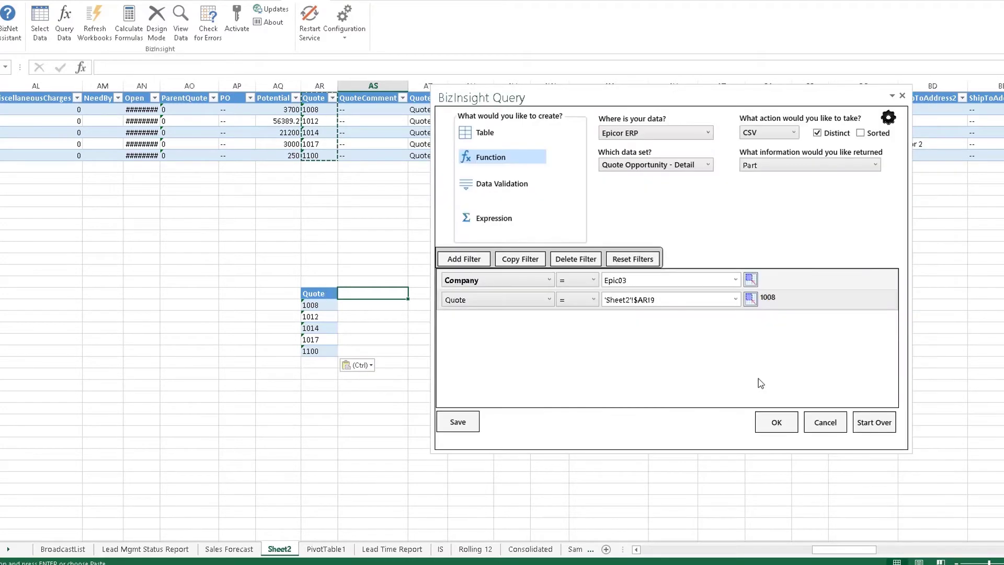
Output the distinct part list to AS19 and fill it down to AS23.
{"action": "left_click", "coordinate": [776, 423]}
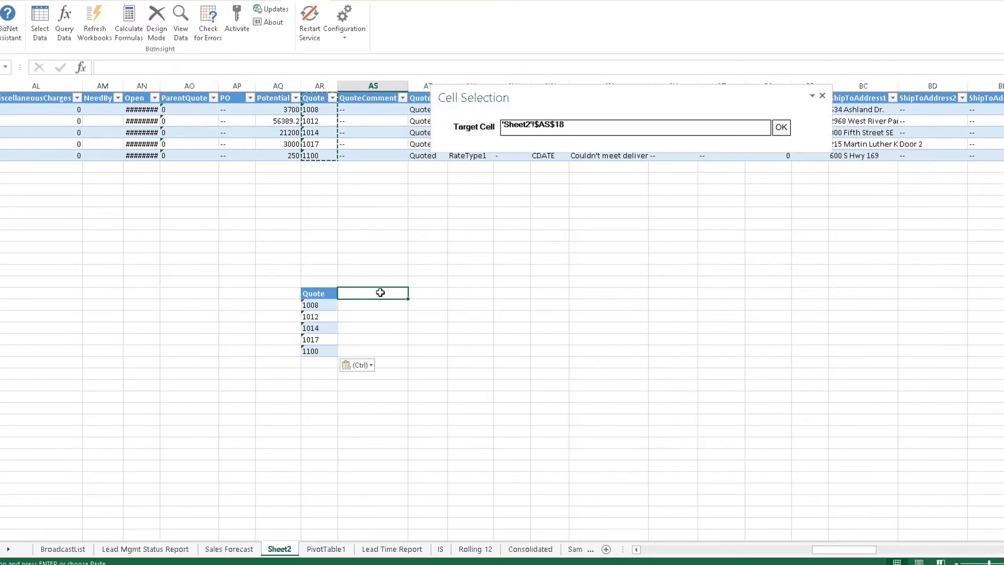
{"action": "left_click", "coordinate": [781, 127]}
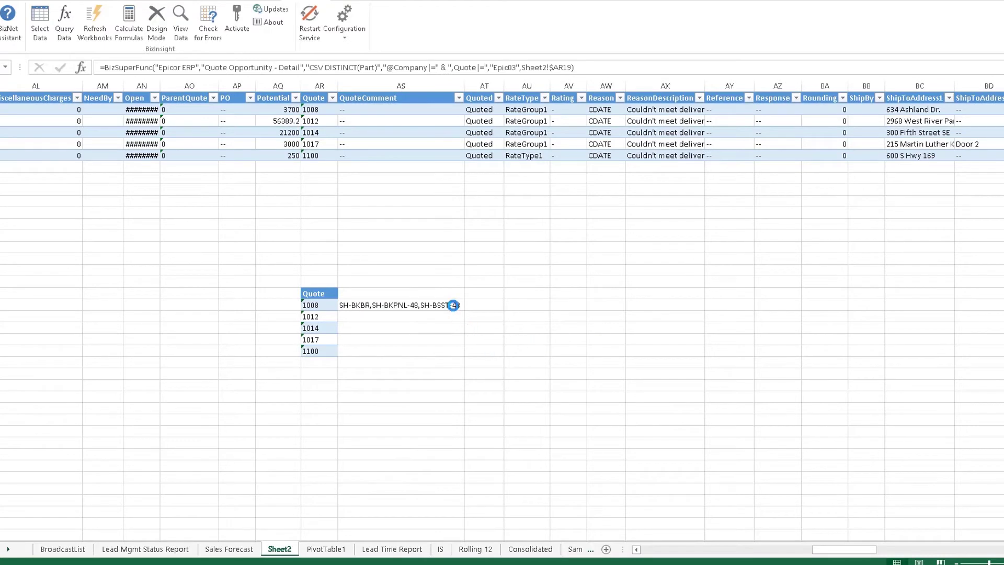
{"action": "left_click", "coordinate": [453, 305]}
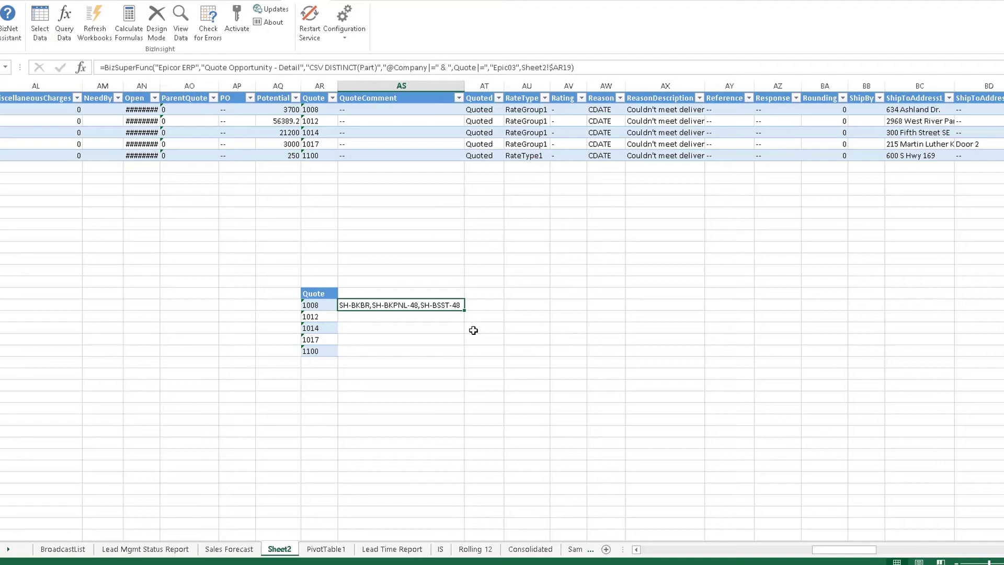
{"action": "double_click", "coordinate": [464, 311]}
{"action": "left_click", "coordinate": [484, 303]}
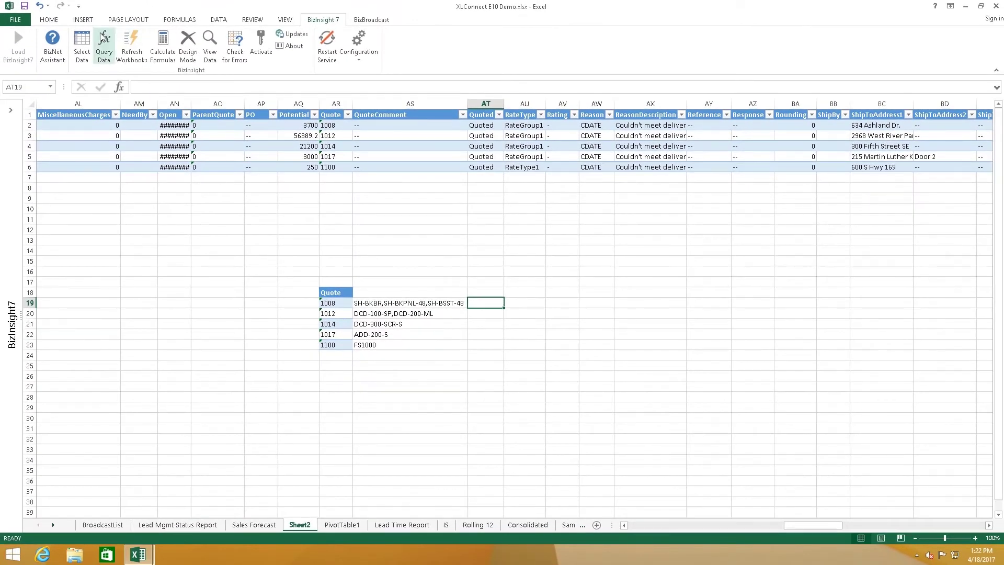
Replace the query's Quote filter with Part IN 'Sheet2'!$AS$19.
{"action": "left_click", "coordinate": [104, 40]}
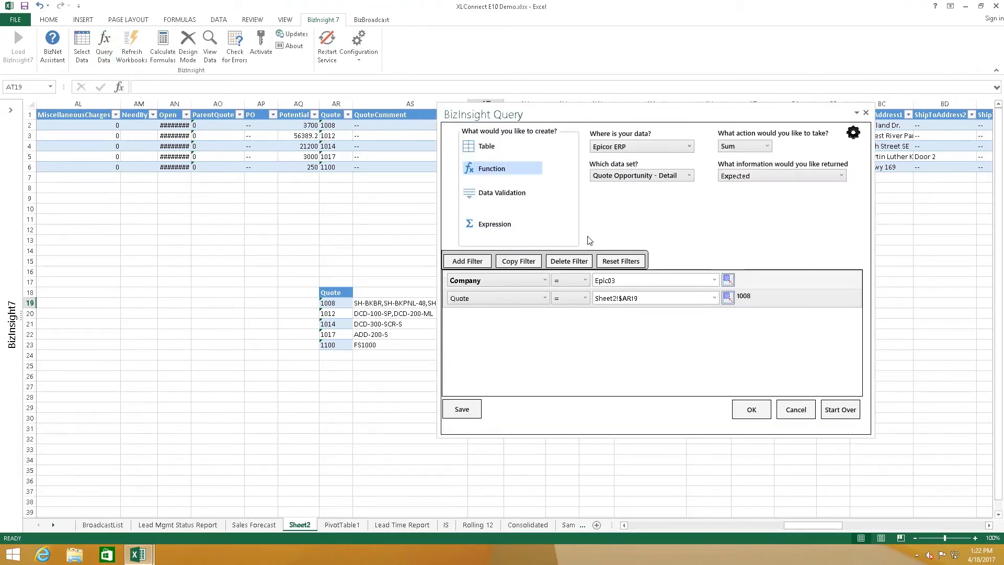
{"action": "left_click", "coordinate": [789, 293]}
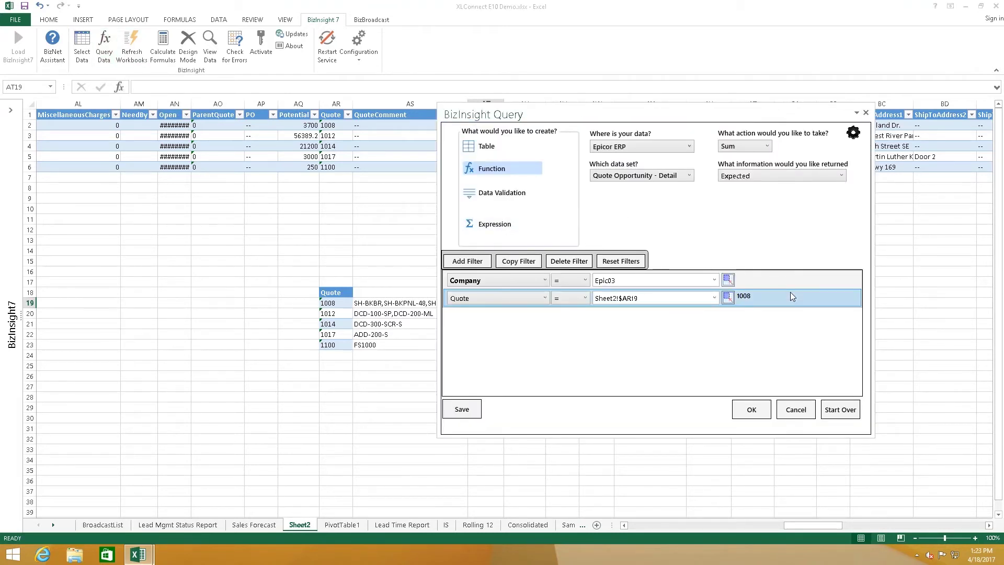
{"action": "left_click", "coordinate": [576, 264]}
{"action": "left_click", "coordinate": [462, 262]}
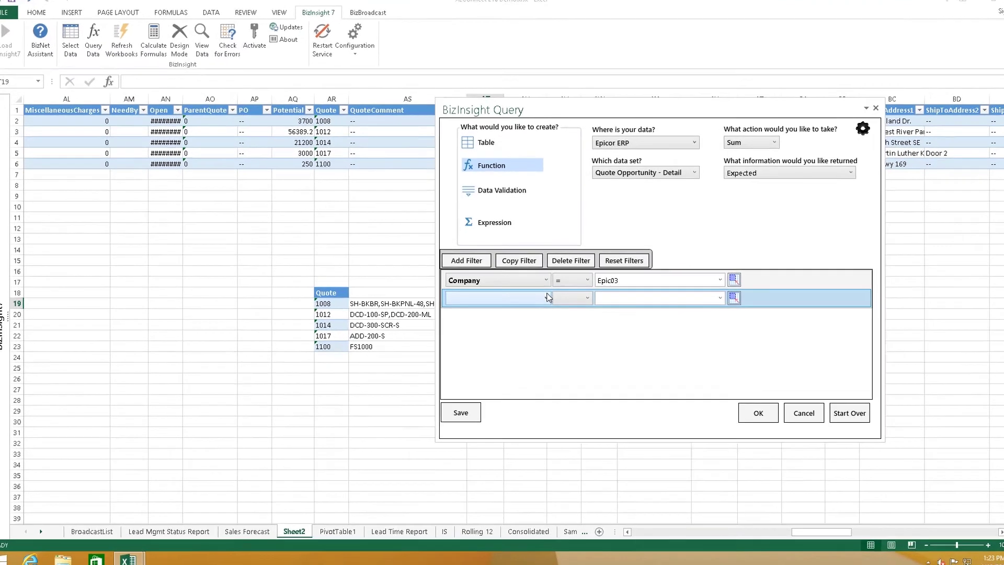
{"action": "left_click", "coordinate": [544, 296]}
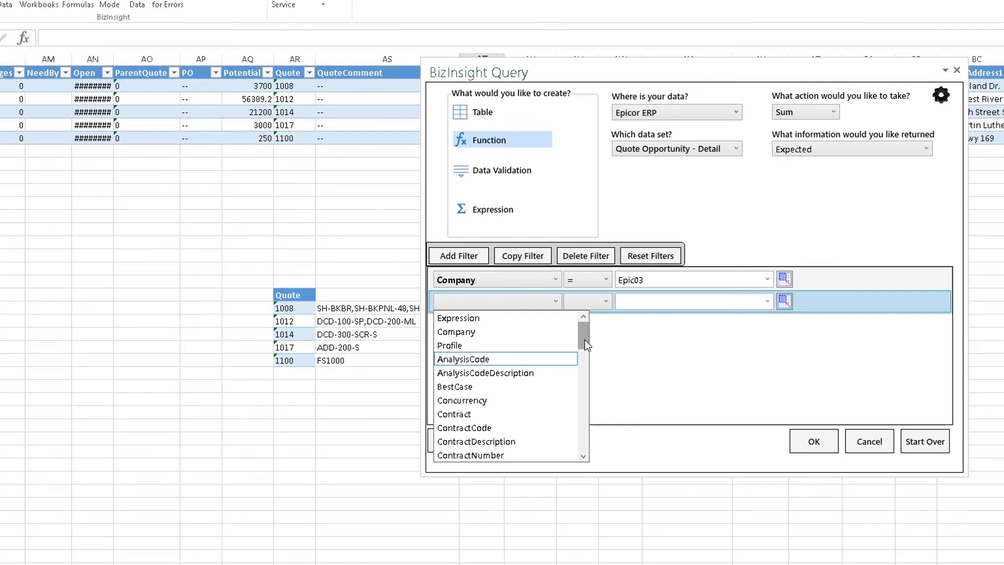
{"action": "left_click_drag", "start_coordinate": [580, 328], "coordinate": [577, 389]}
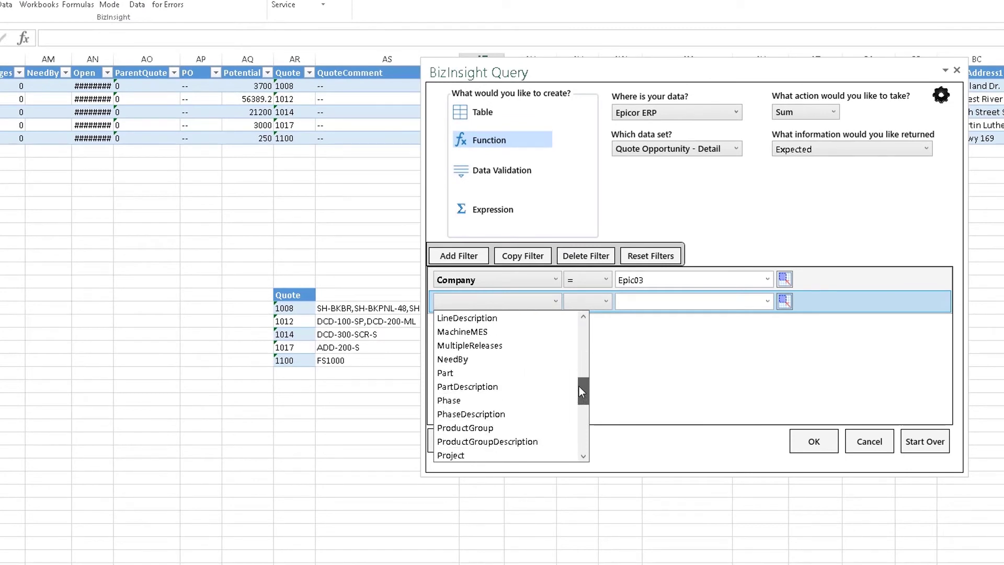
{"action": "left_click", "coordinate": [545, 375]}
{"action": "left_click", "coordinate": [607, 301]}
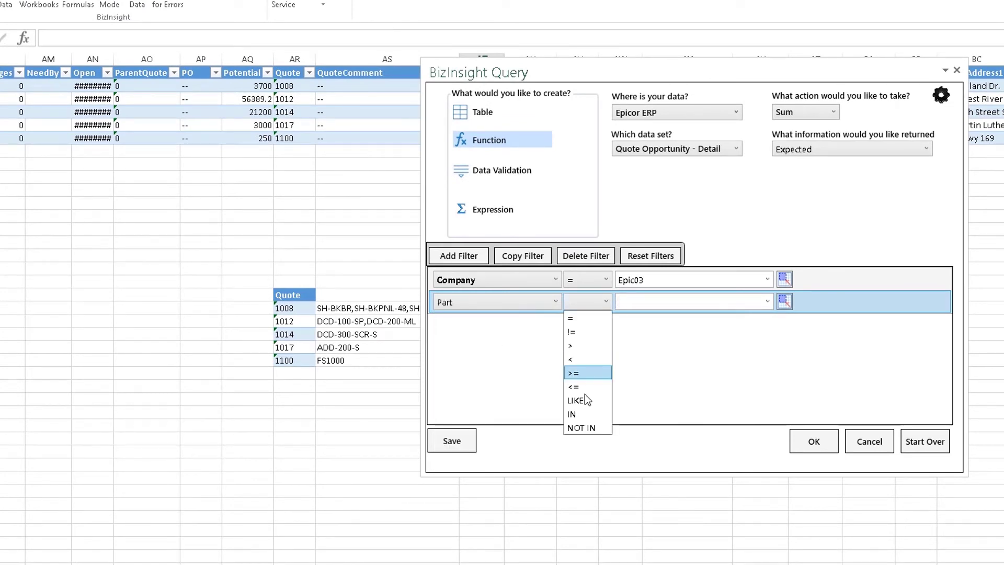
{"action": "left_click", "coordinate": [585, 415]}
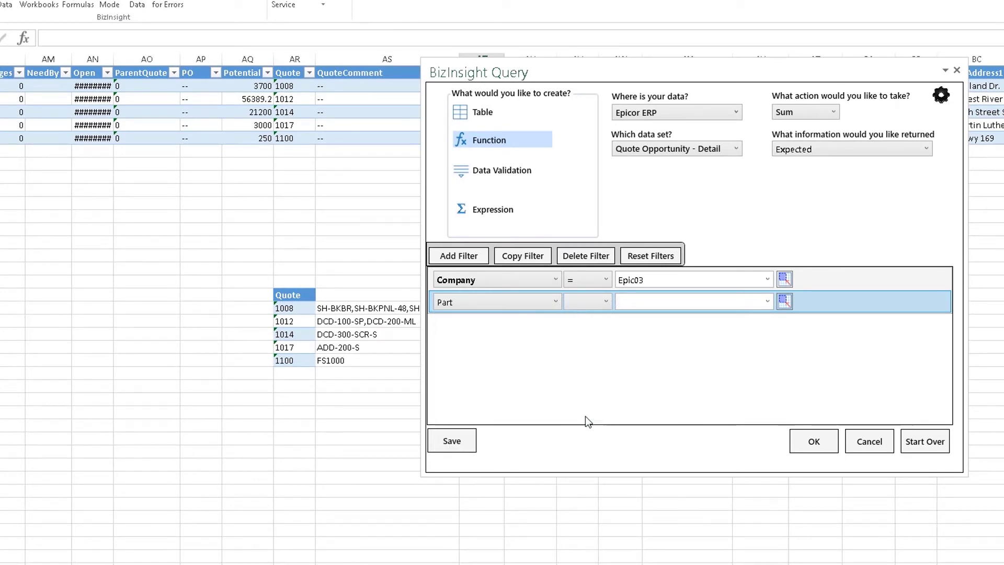
{"action": "left_click", "coordinate": [786, 302]}
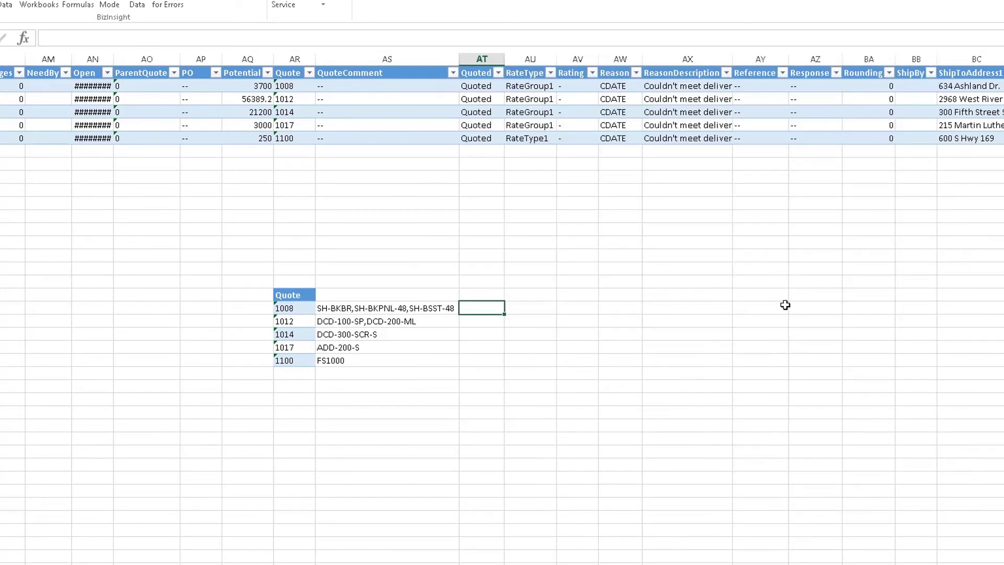
{"action": "left_click", "coordinate": [392, 306]}
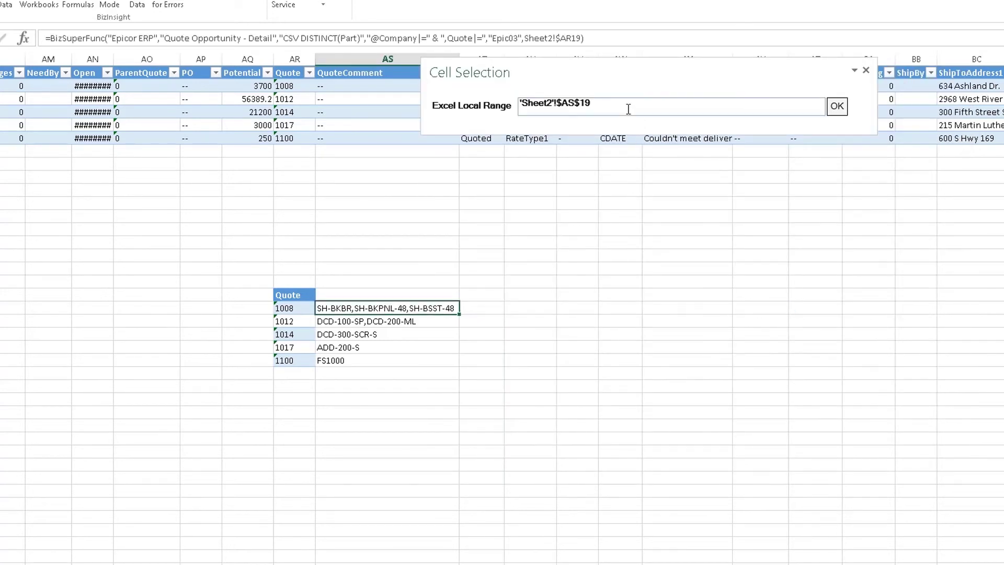
{"action": "key", "text": "Return"}
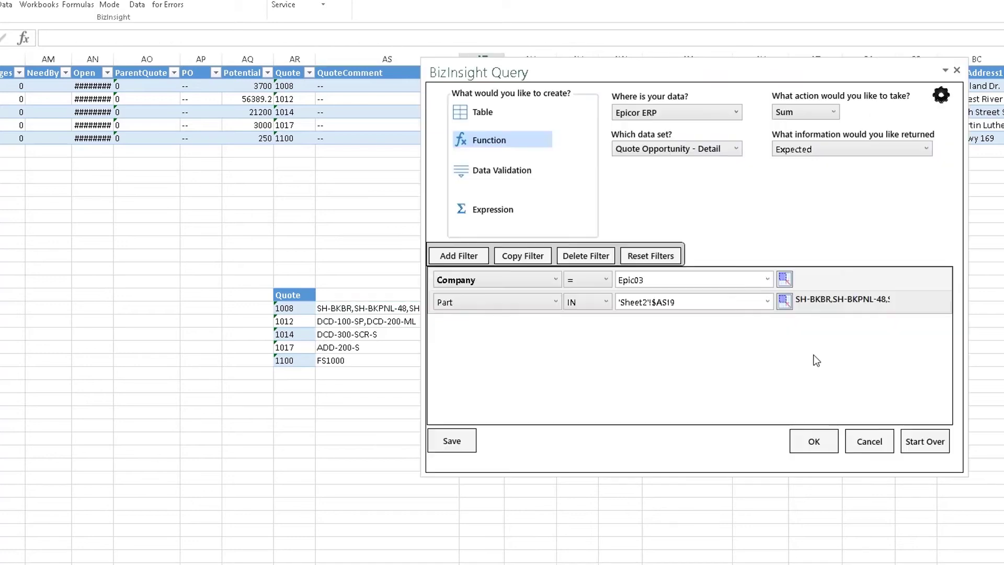
Put the summed Expected amount in AT19 and fill it down to AT23.
{"action": "left_click", "coordinate": [819, 441]}
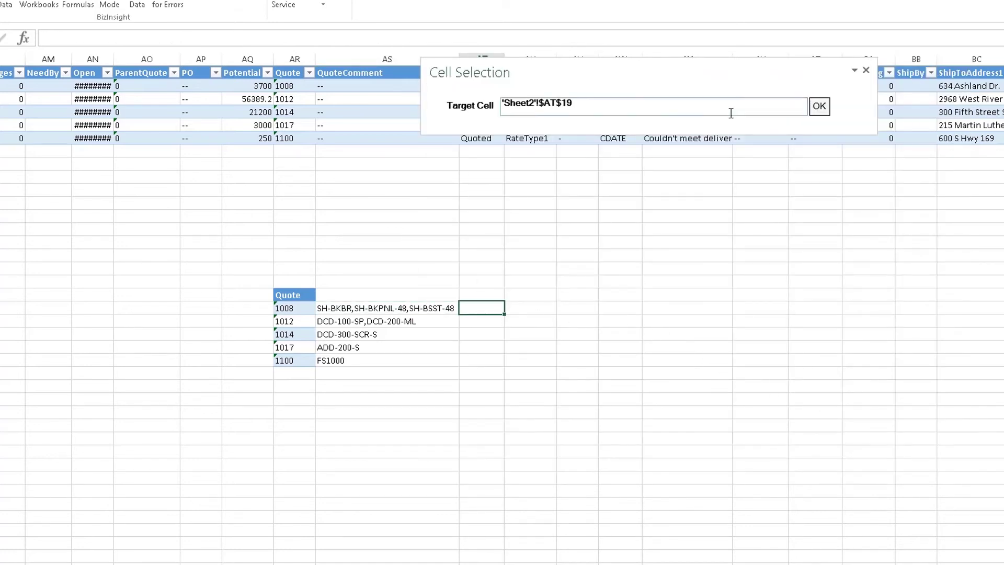
{"action": "left_click", "coordinate": [819, 107]}
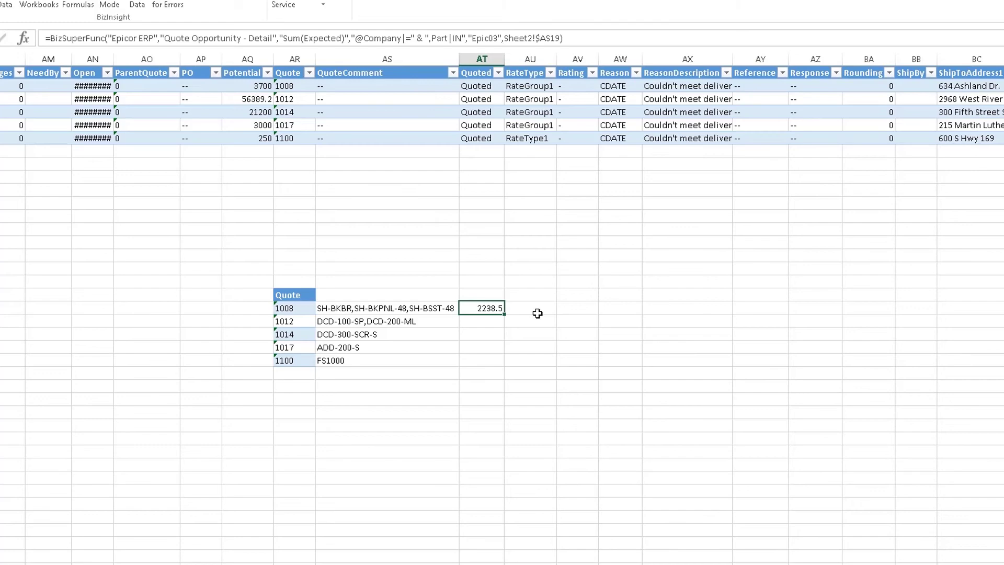
{"action": "double_click", "coordinate": [504, 314]}
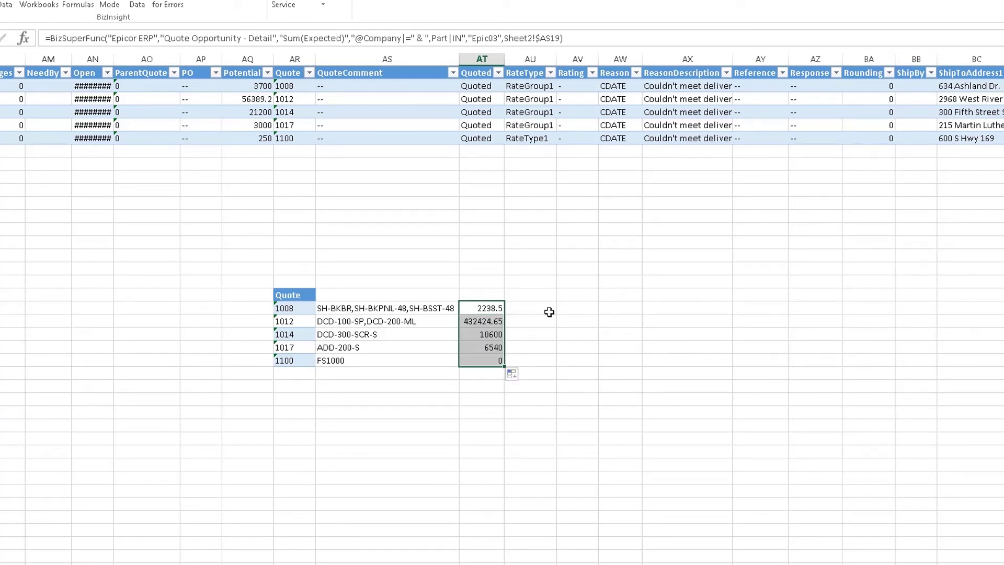
{"action": "left_click", "coordinate": [549, 312]}
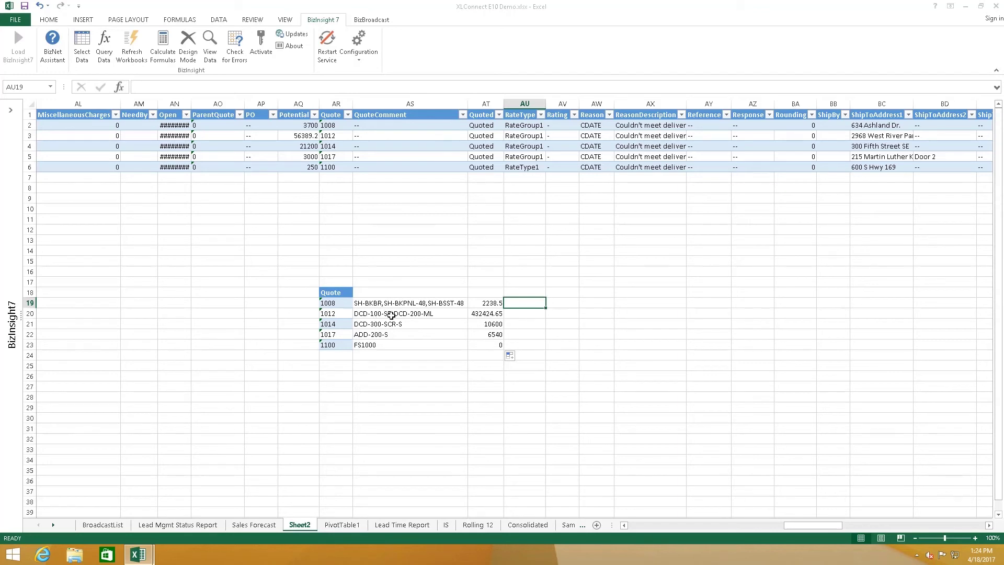
Drill AT20's 432424.65 into a PivotTable2 sheet splitting it by DCD-100-SP and DCD-200-ML.
{"action": "right_click", "coordinate": [495, 313]}
{"action": "mouse_move", "coordinate": [589, 283]}
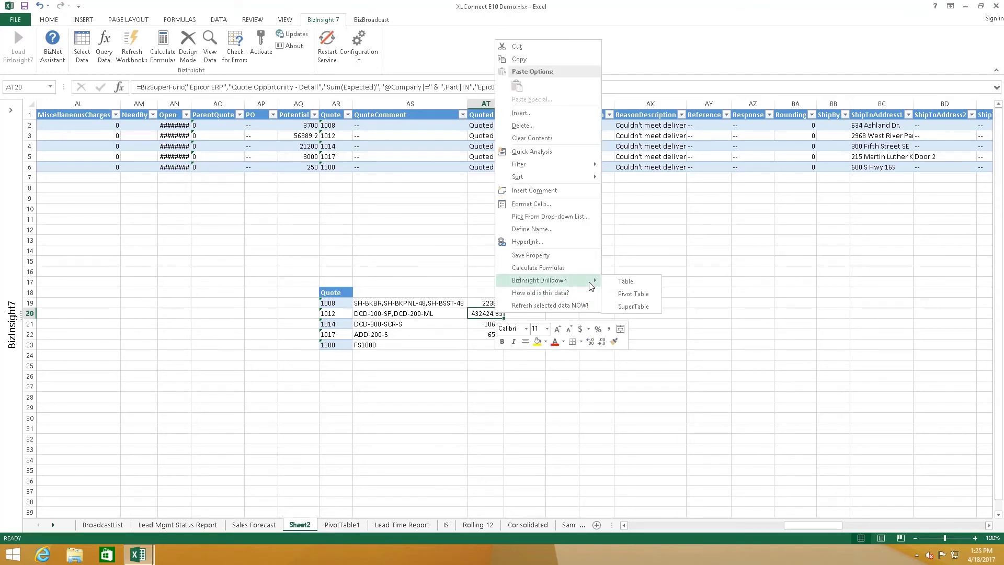
{"action": "left_click", "coordinate": [639, 295]}
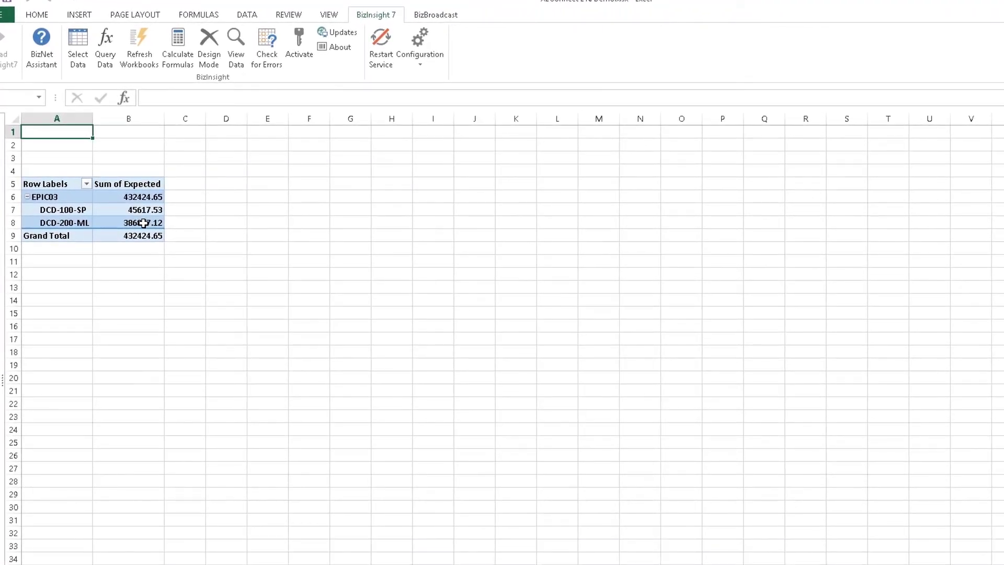
{"action": "mouse_move", "coordinate": [135, 189]}
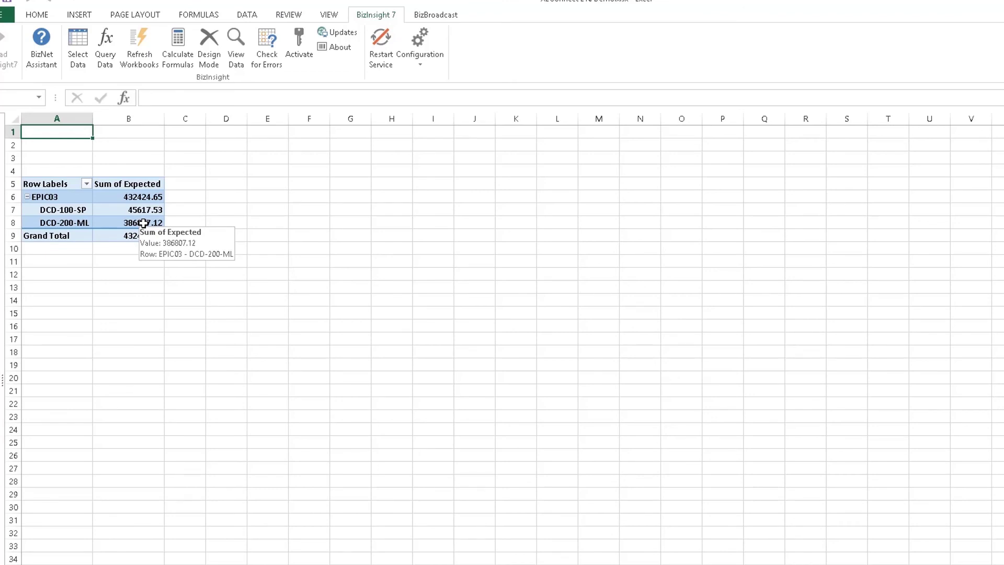